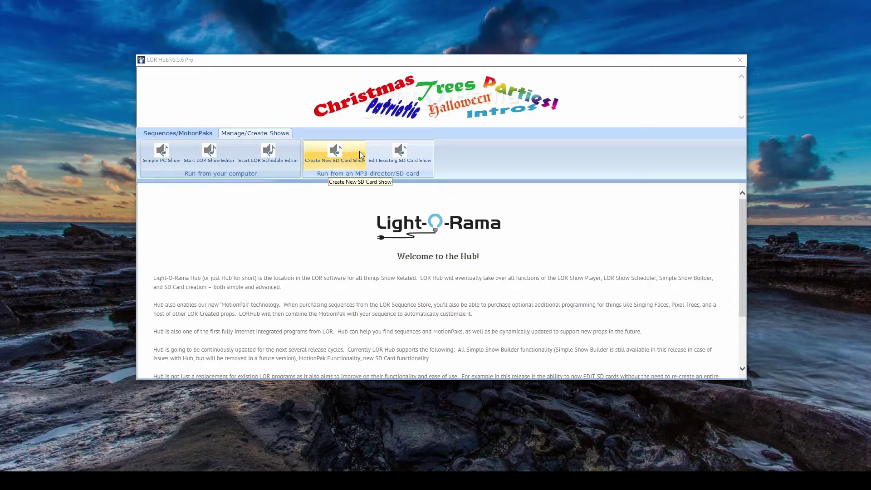
Begin a new SD card show, then cancel the Insert SD card prompt to return to the Welcome page
click(359, 151)
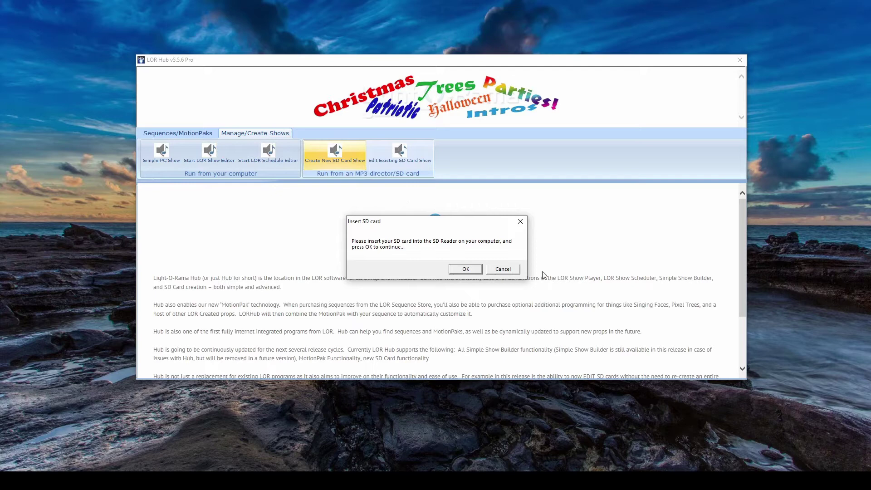
click(503, 269)
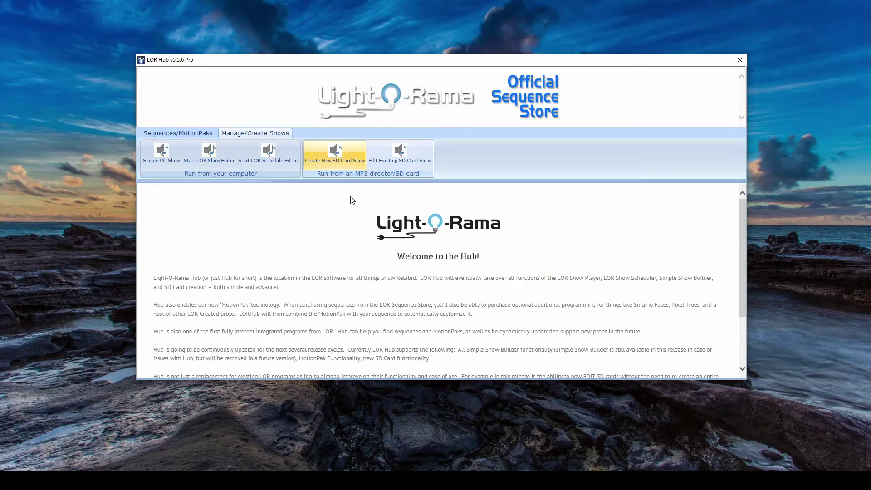
Create a new SD card show with the card type 'This card is for a Deluxe Show Director'
click(345, 153)
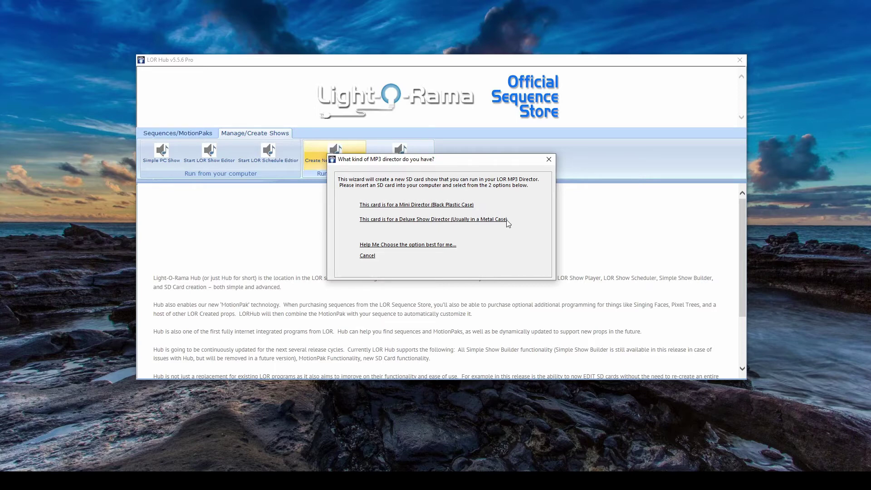
click(490, 219)
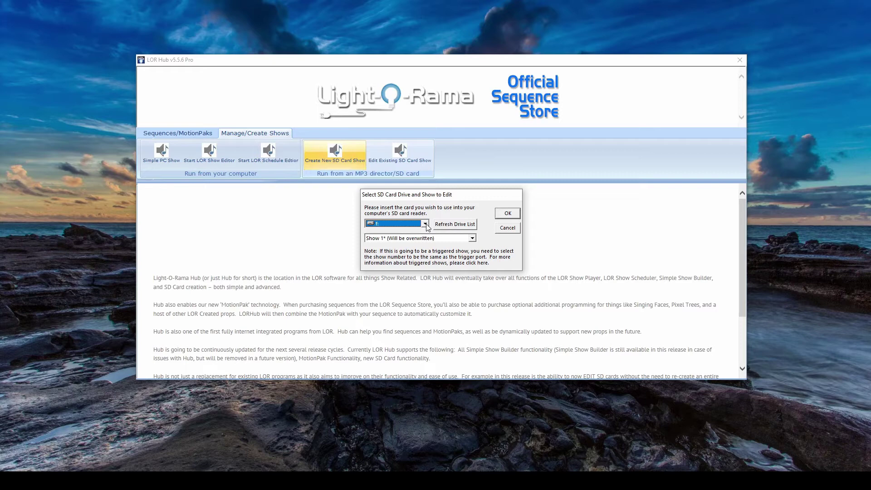
Select Show 3 as the show slot on drive f:
click(473, 238)
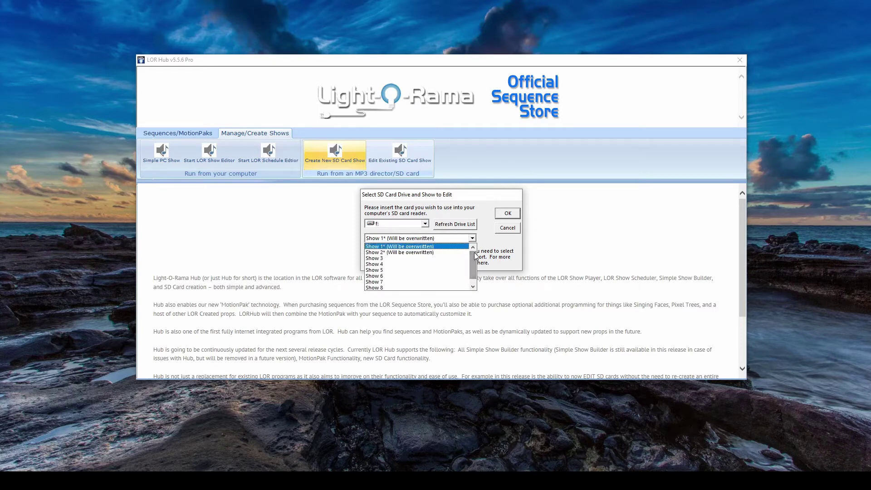
click(446, 259)
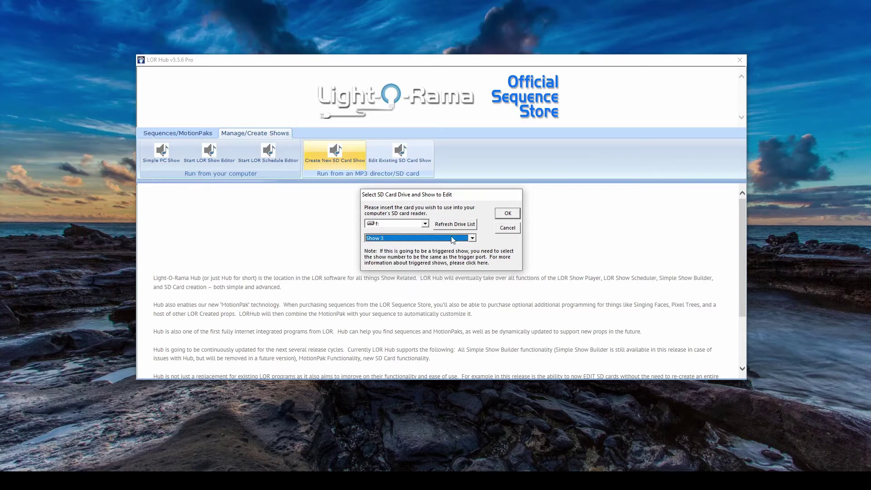
Confirm the drive choice and add Welcome Message, Carol of the Bells, Let It Go and Holly Jolly Christmas
click(511, 213)
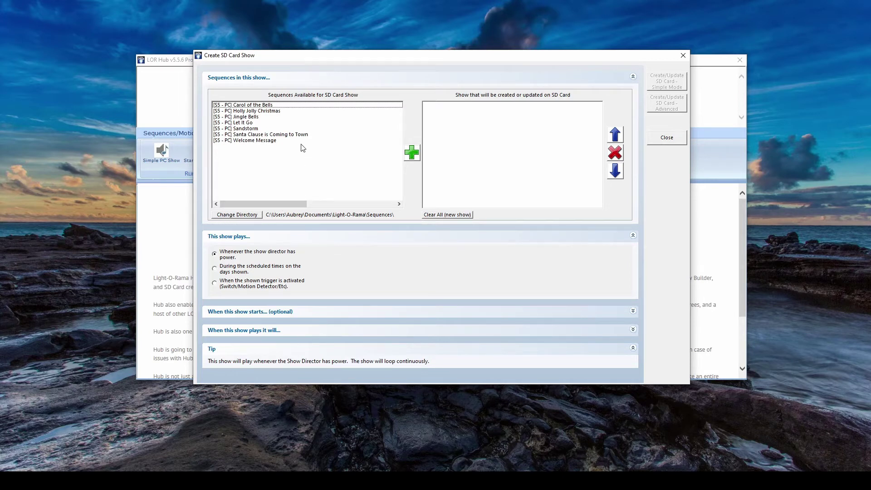
click(274, 142)
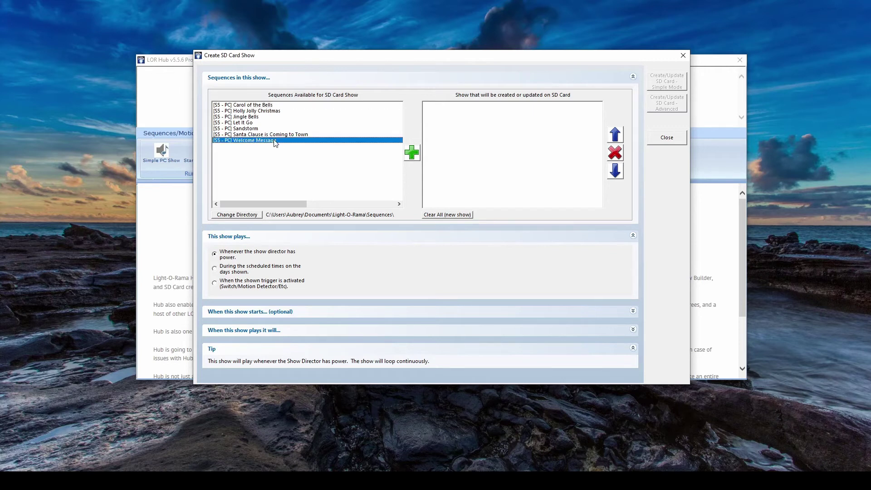
click(411, 155)
click(268, 106)
click(414, 155)
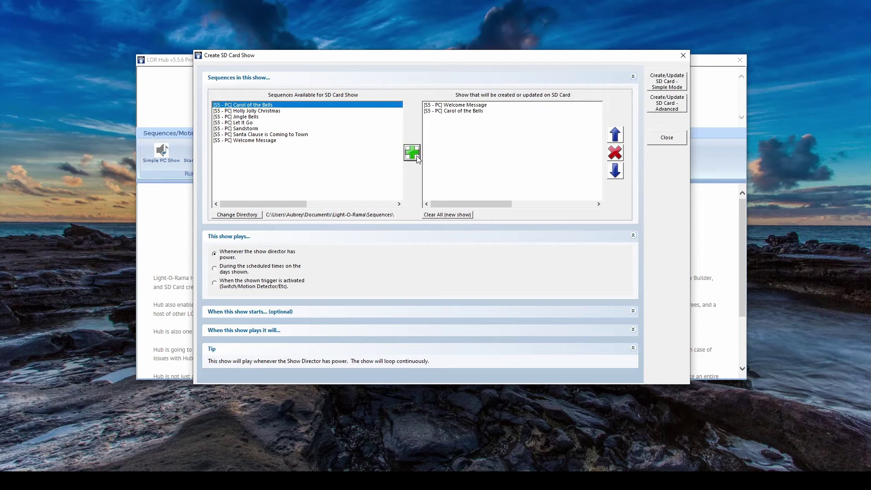
click(266, 122)
click(413, 159)
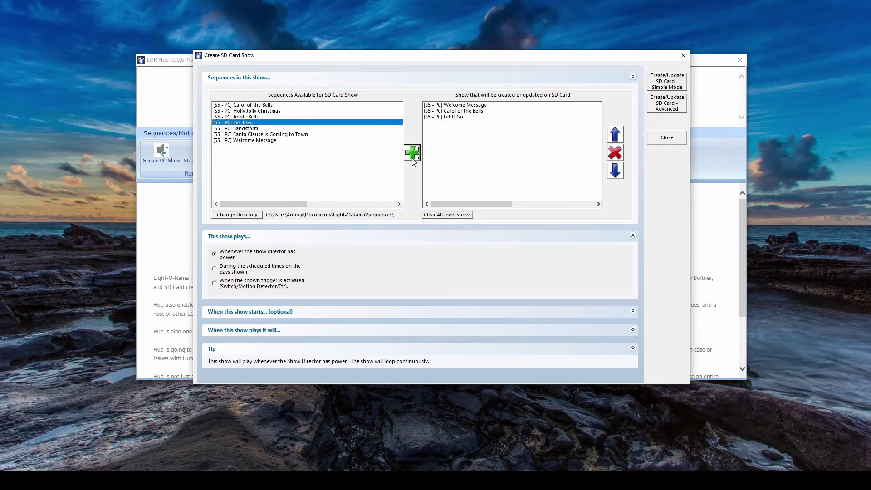
click(279, 111)
click(412, 154)
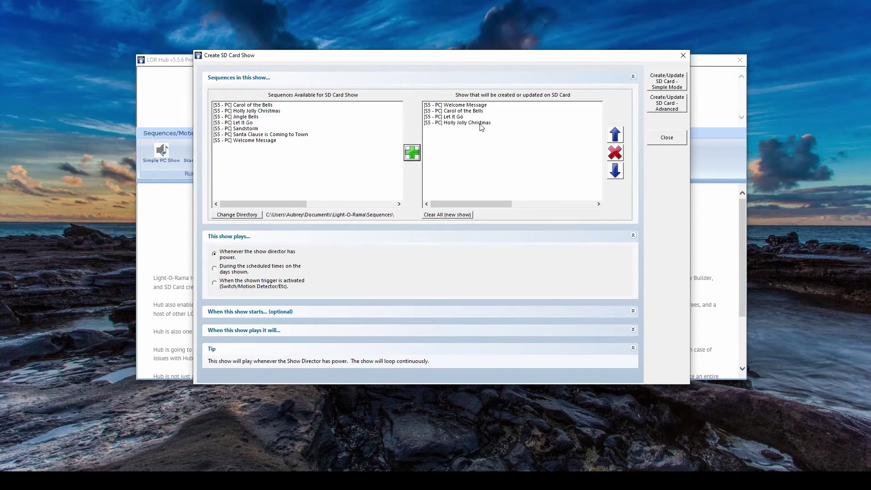
Move Holly Jolly Christmas up and down the show list, then remove it
click(480, 122)
click(618, 137)
click(618, 137)
click(619, 138)
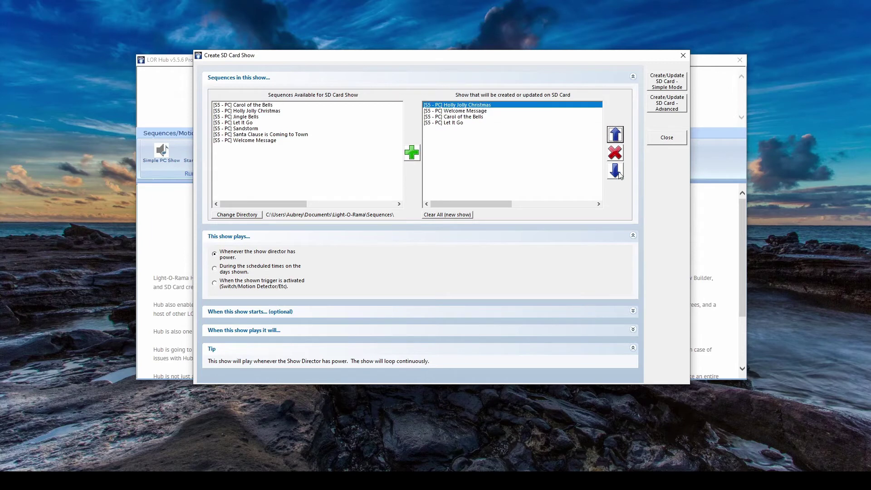
click(617, 171)
click(618, 154)
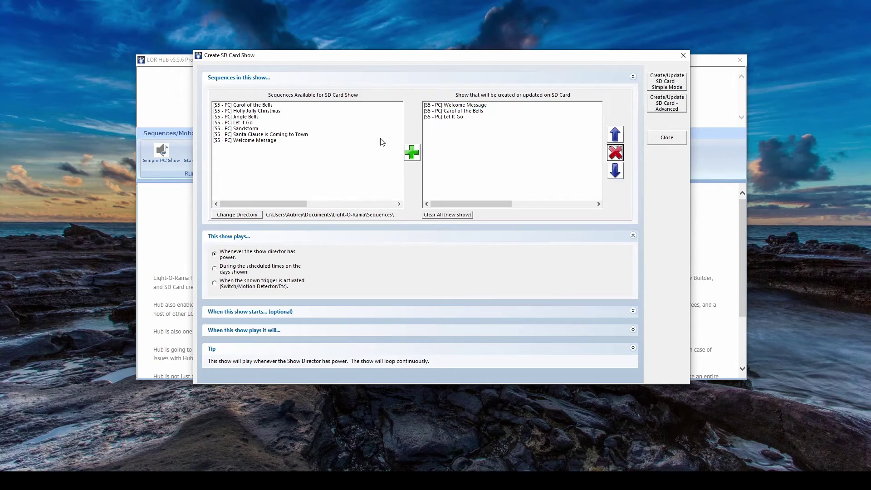
Append Sandstorm, Jingle Bells and Holly Jolly Christmas to the end of the show
click(256, 129)
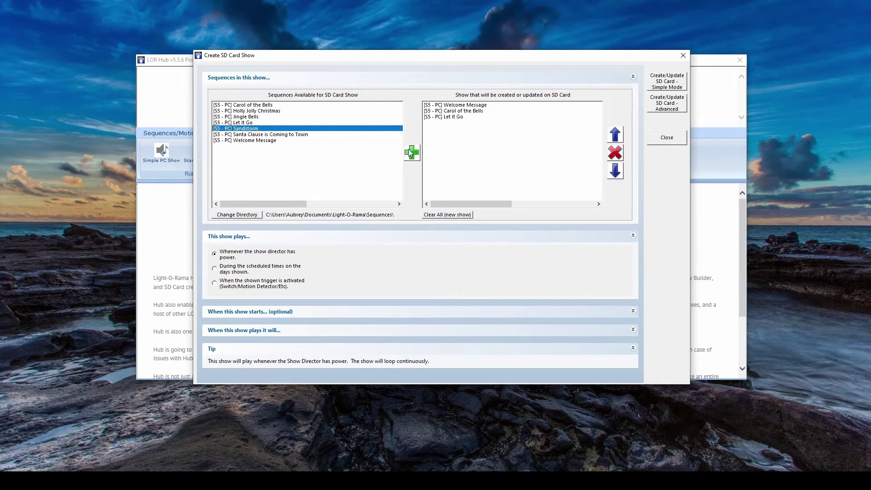
click(408, 149)
click(254, 118)
click(409, 153)
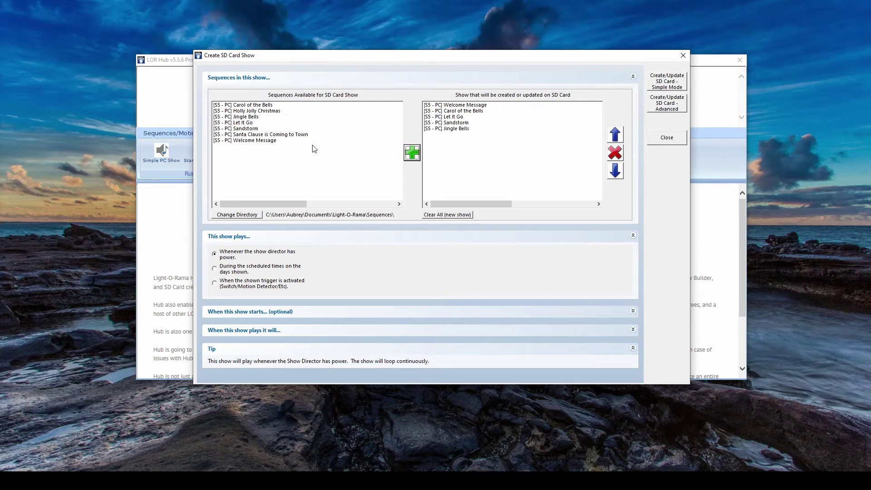
click(260, 111)
click(411, 155)
Play the show on schedule, with Monday, Tuesday, Thursday and Sunday set to 5:20 PM–11:00 PM
click(234, 272)
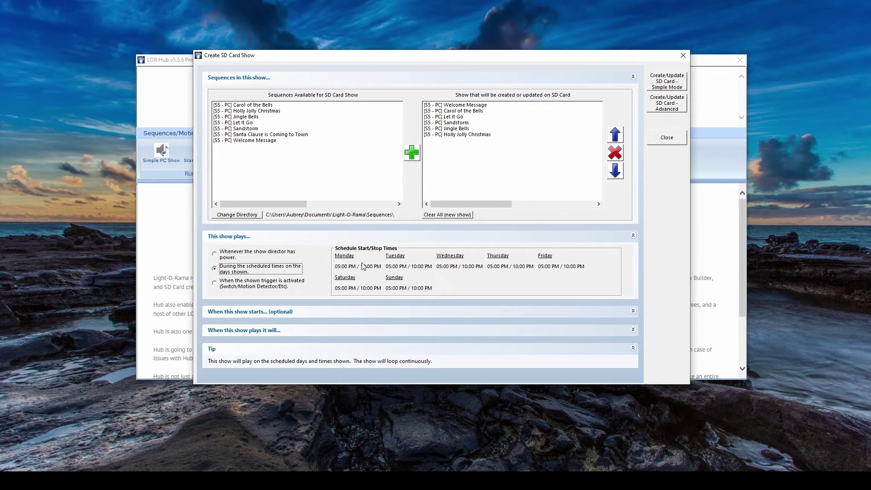
click(348, 257)
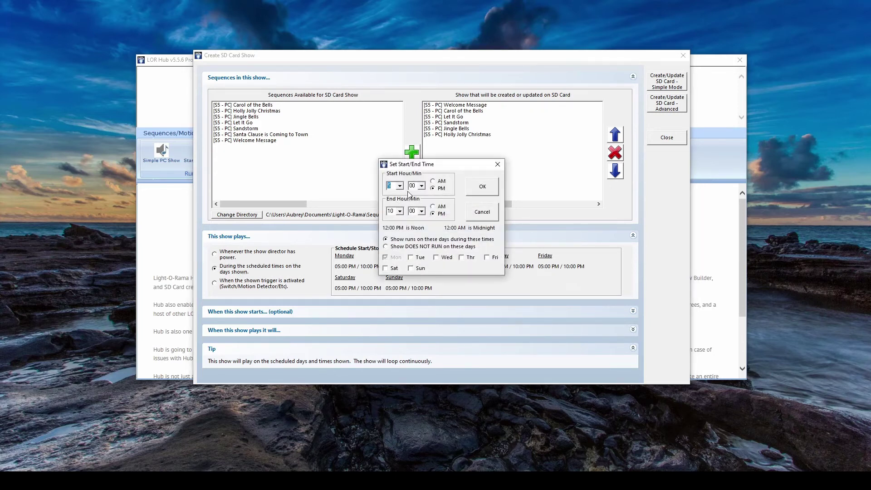
click(421, 186)
scroll(421, 232, down, 5)
click(415, 230)
click(410, 257)
click(461, 257)
click(411, 268)
click(399, 210)
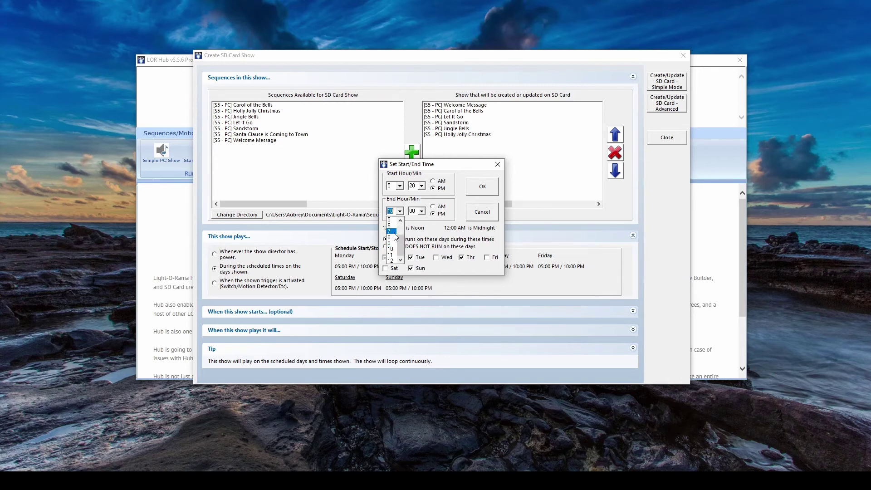
click(391, 253)
click(482, 187)
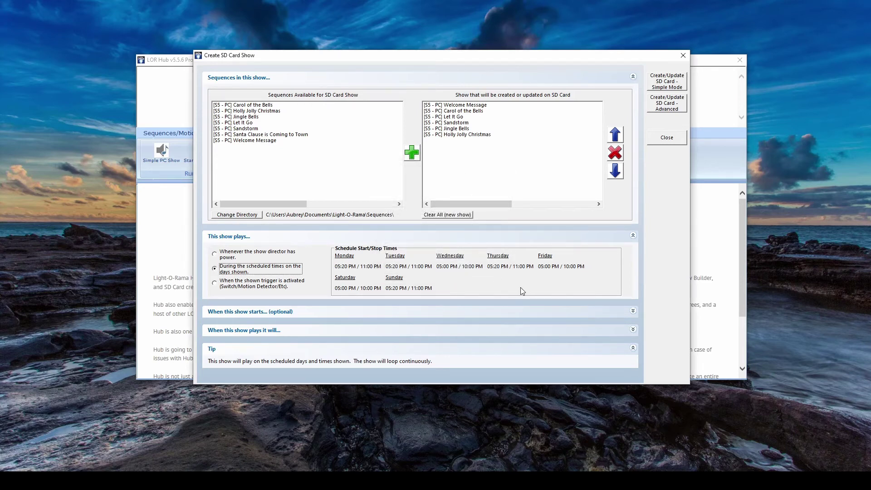
Expand the playback and starter-sequence options, and set the show to play on trigger 3
click(264, 332)
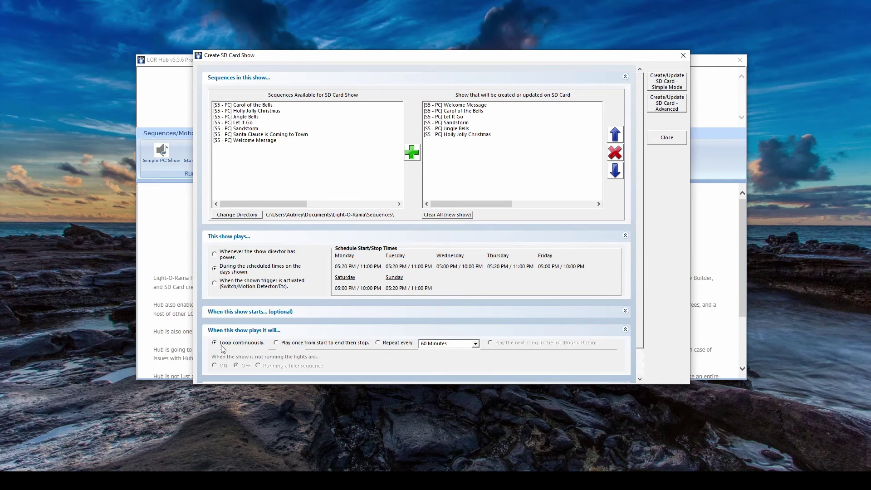
click(243, 313)
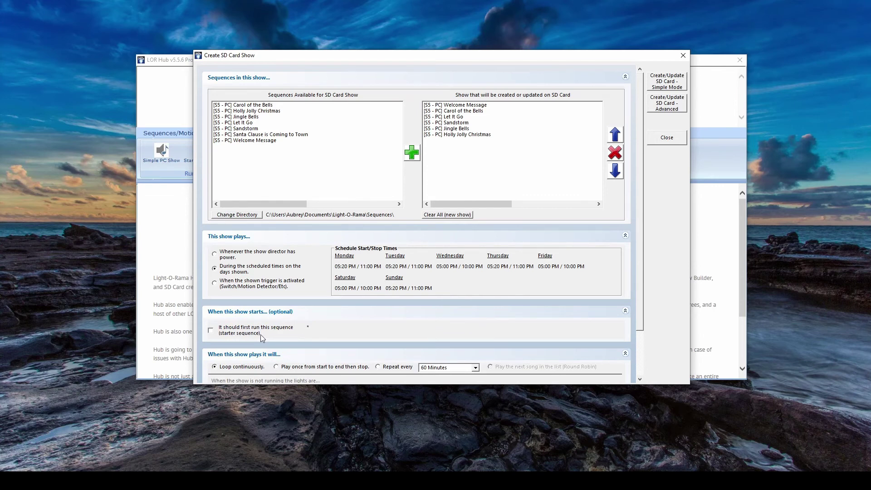
click(214, 283)
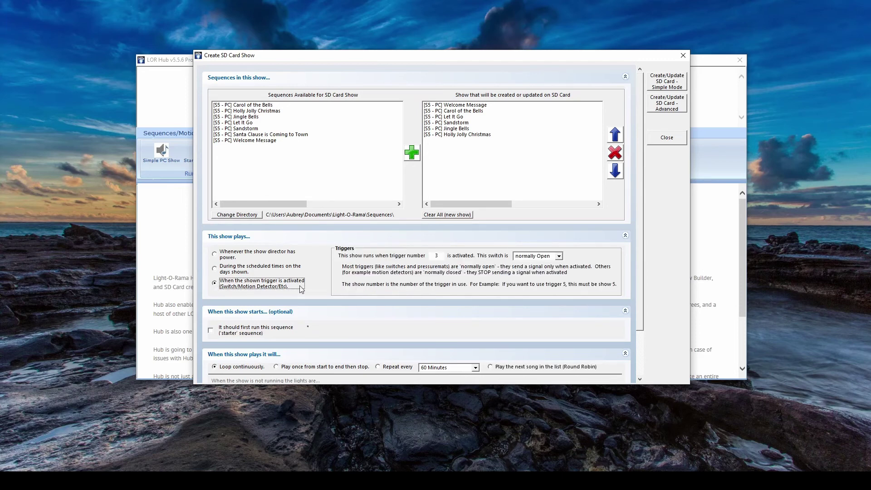
Switch the show back to its scheduled times and write it to the SD card in Simple Mode
click(223, 271)
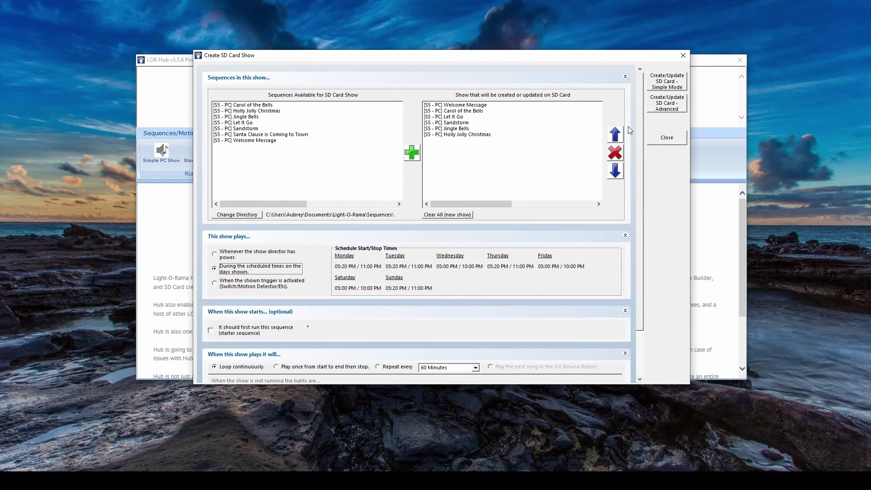
click(673, 87)
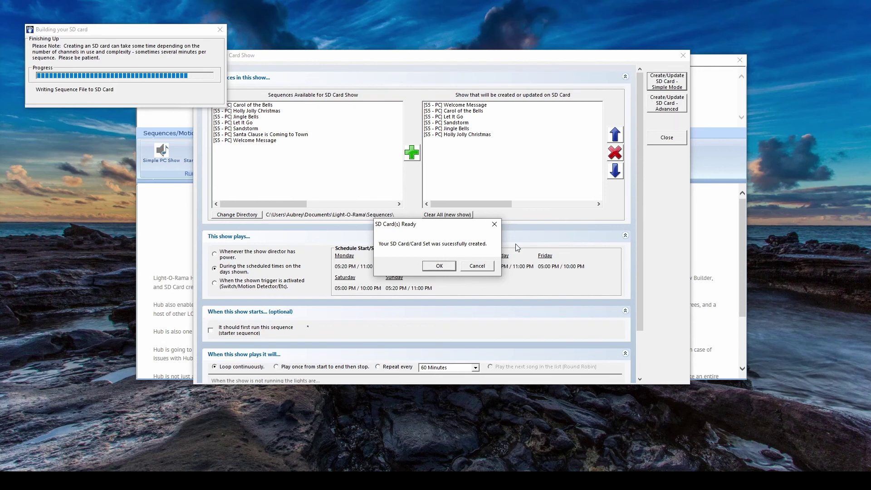
click(444, 268)
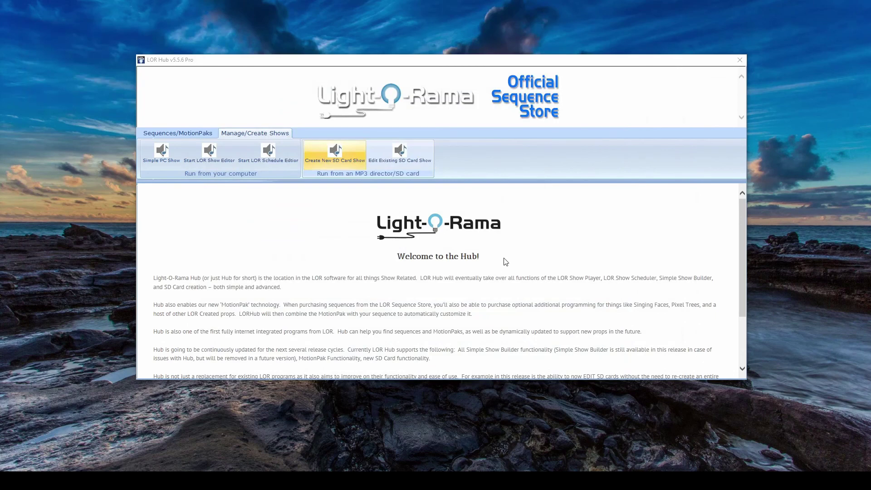